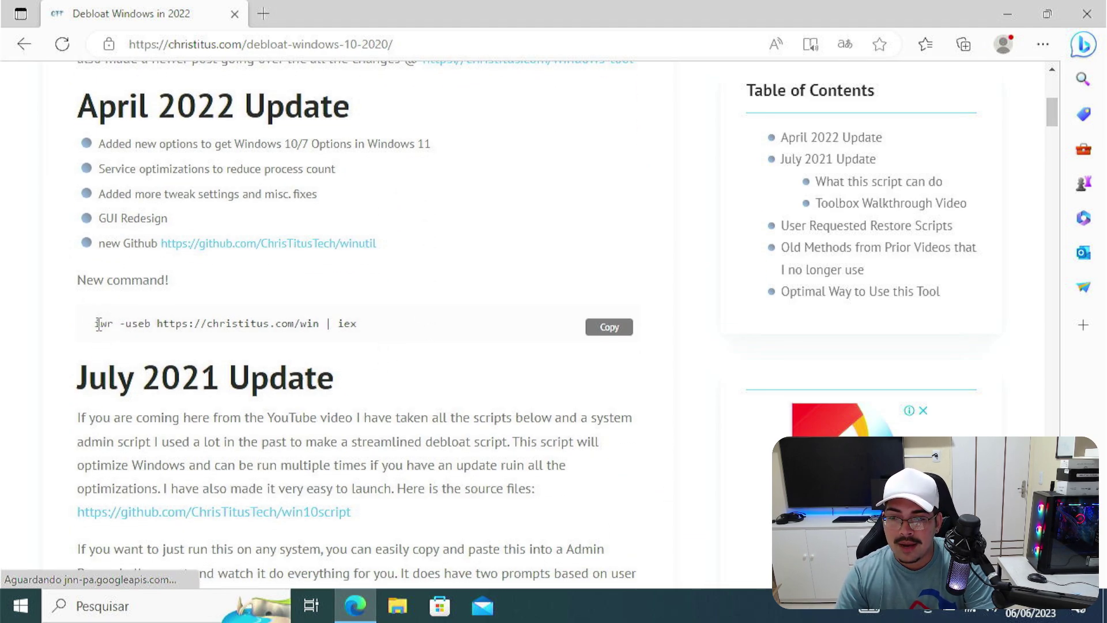
pyautogui.moveTo(95, 321); pyautogui.dragTo(211, 331)
pyautogui.click(330, 332)
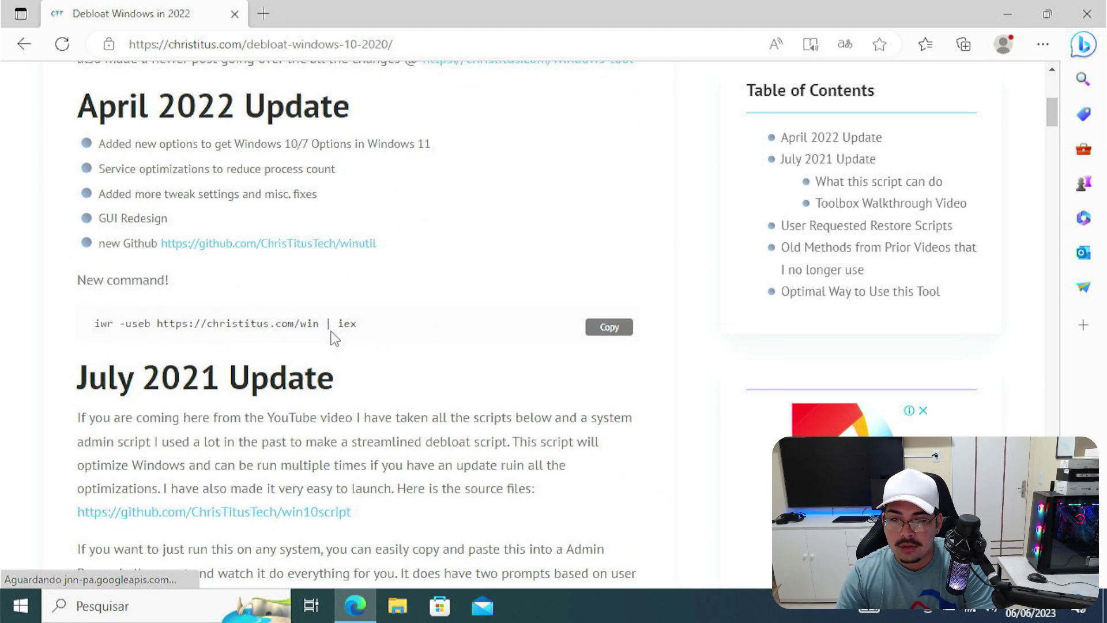
pyautogui.click(613, 334)
pyautogui.moveTo(357, 331); pyautogui.dragTo(269, 330)
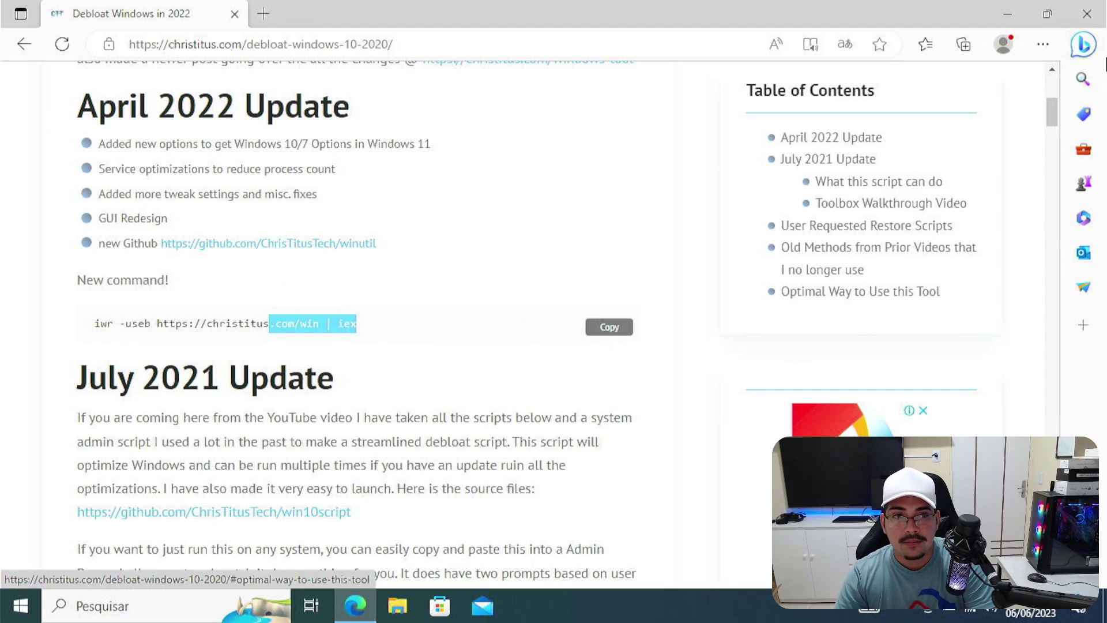
pyautogui.click(1007, 14)
# Find Windows PowerShell by searching "po" and start it as administrator, allowing it to make changes to the device.
pyautogui.click(126, 610)
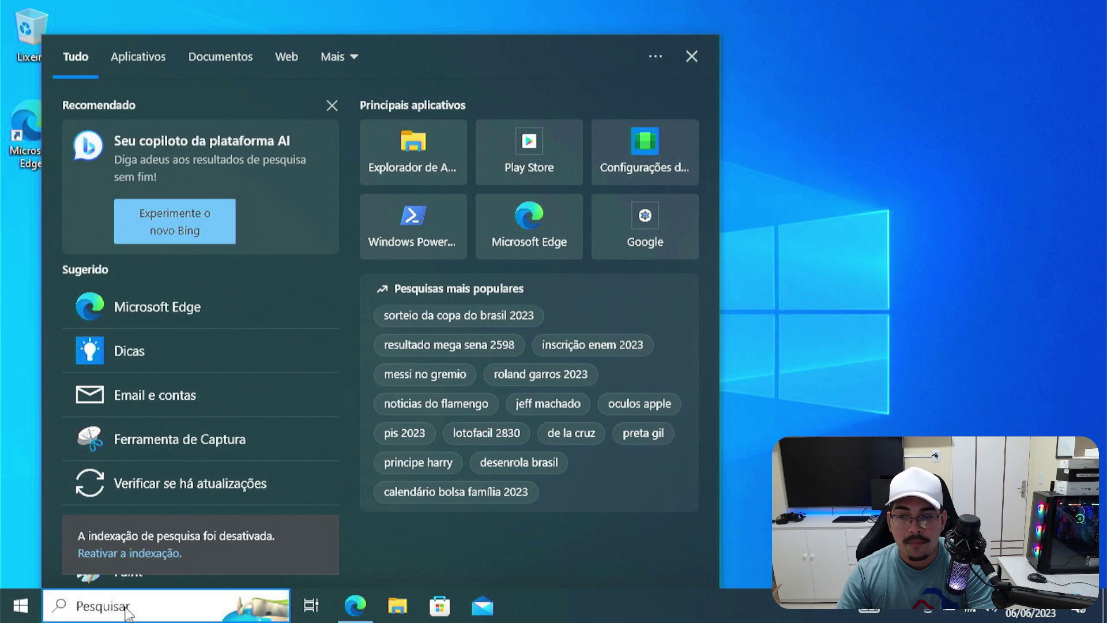
pyautogui.write('po')
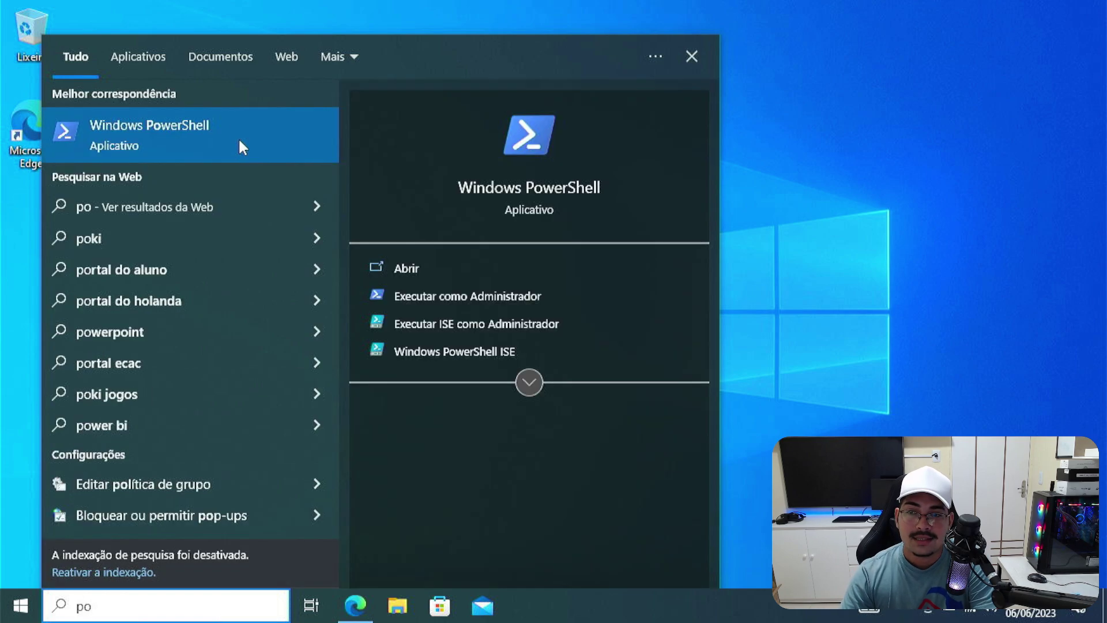
pyautogui.rightClick(152, 130)
pyautogui.click(168, 145)
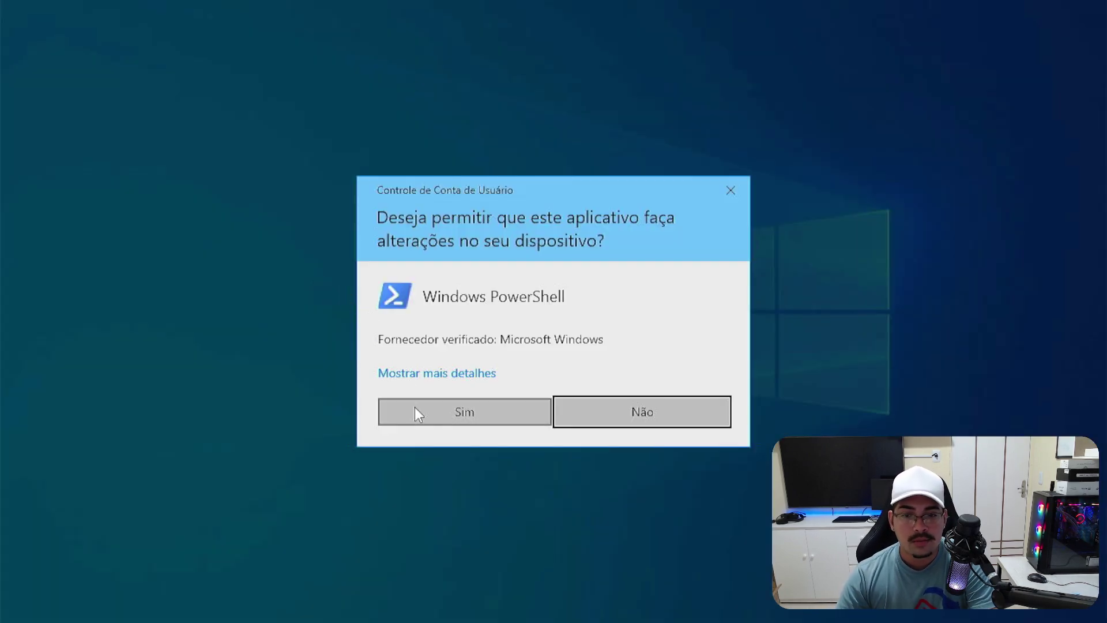
pyautogui.click(430, 417)
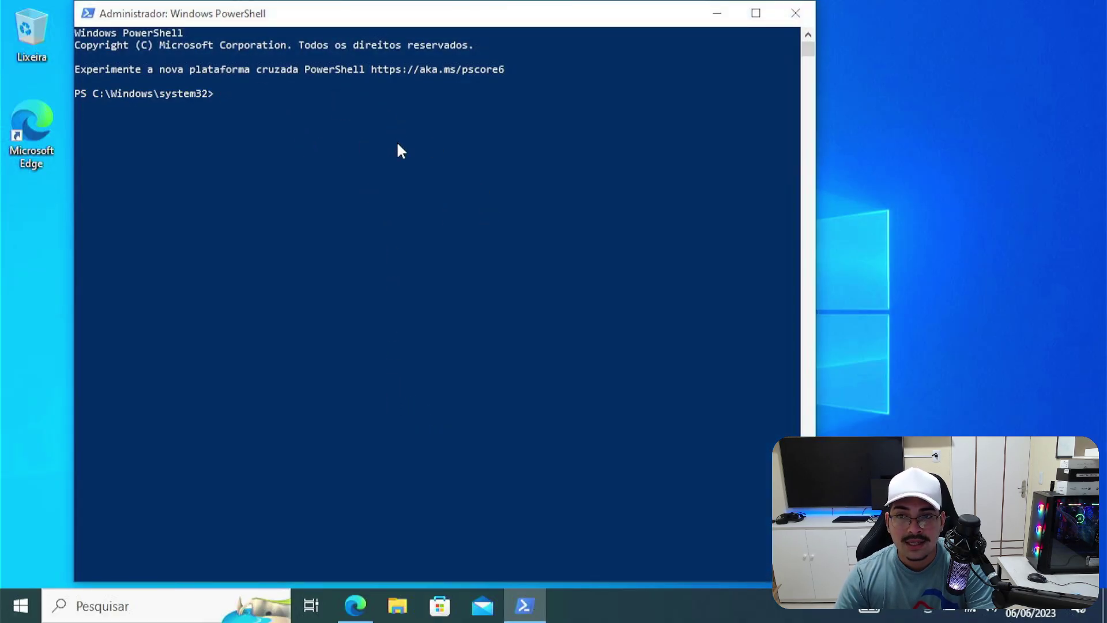
pyautogui.hotkey('ctrl', 'v')
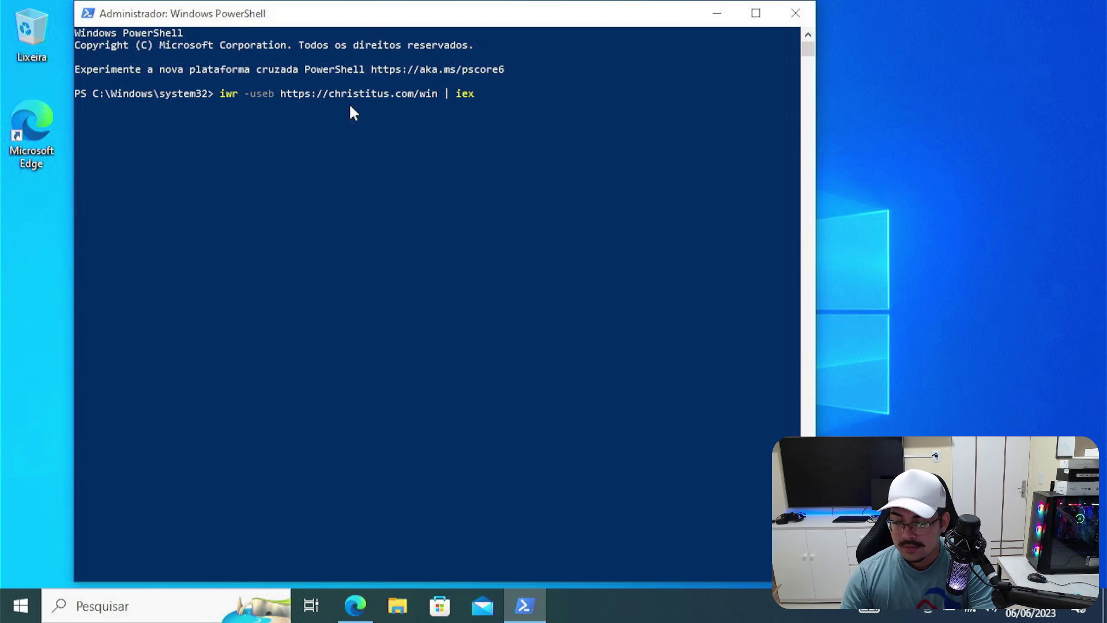
pyautogui.press('Return')
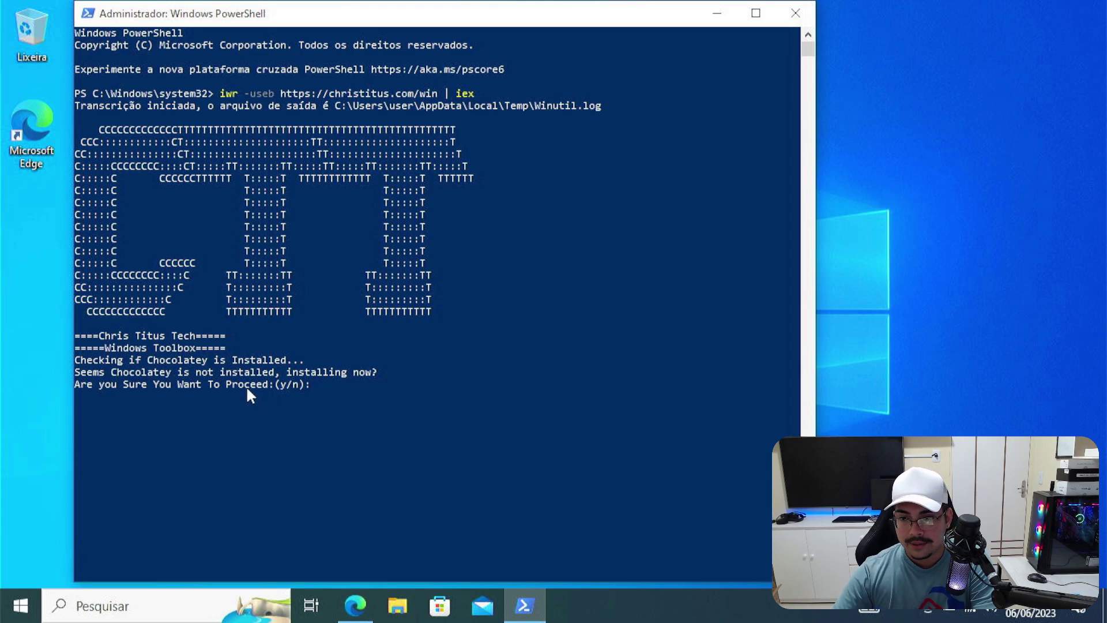
pyautogui.click(316, 394)
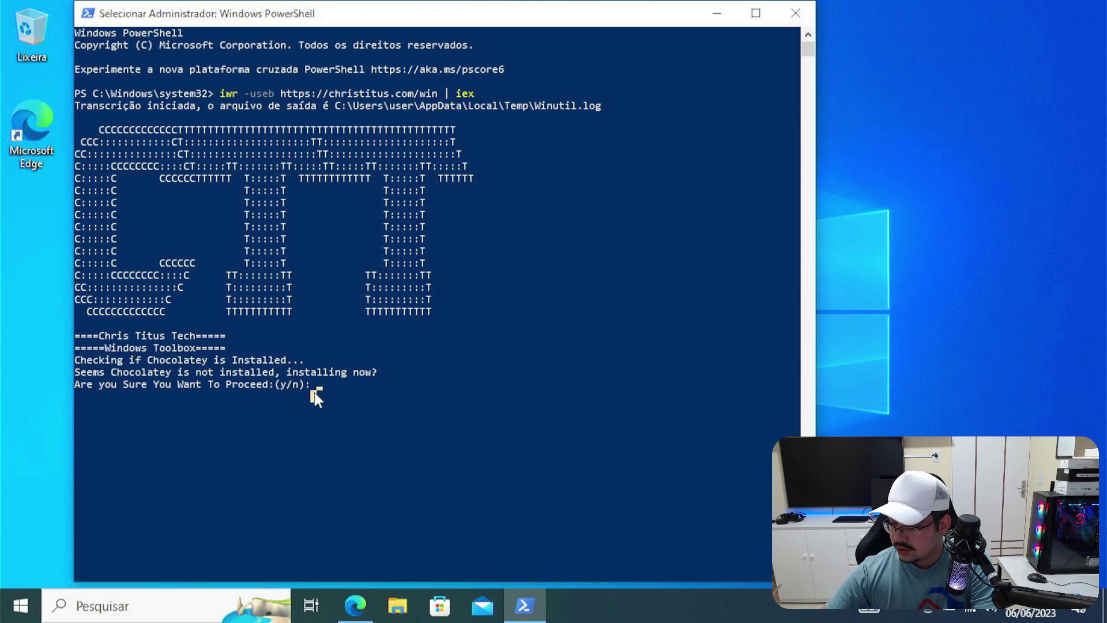
pyautogui.write('y')
pyautogui.press('Return')
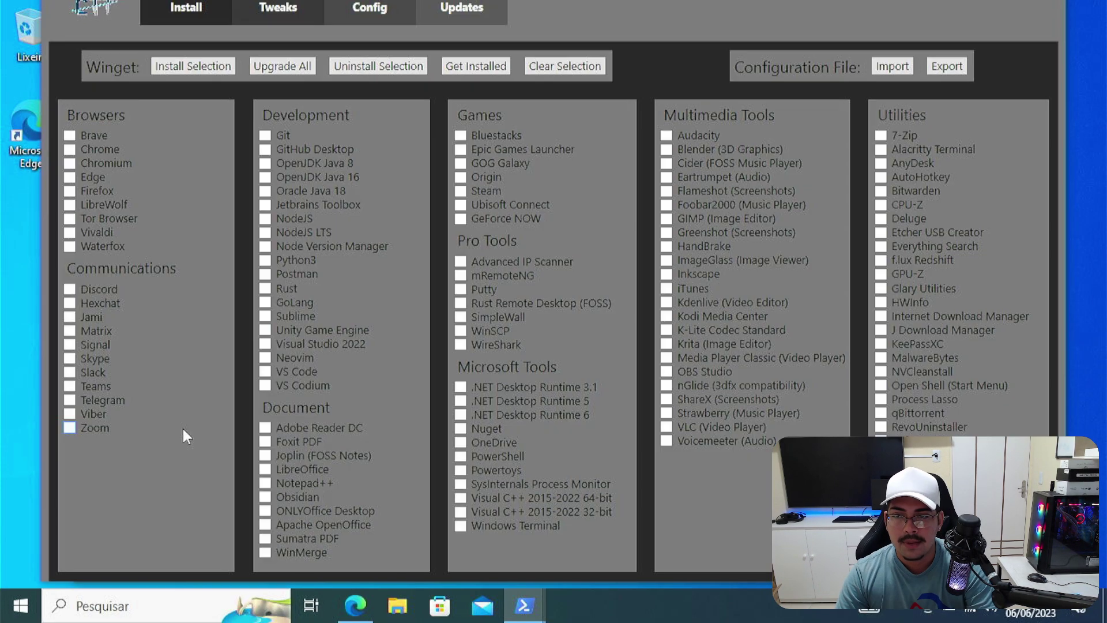
# Apply the recommended Desktop selection of tweaks and deselect Create Restore Point.
pyautogui.click(268, 12)
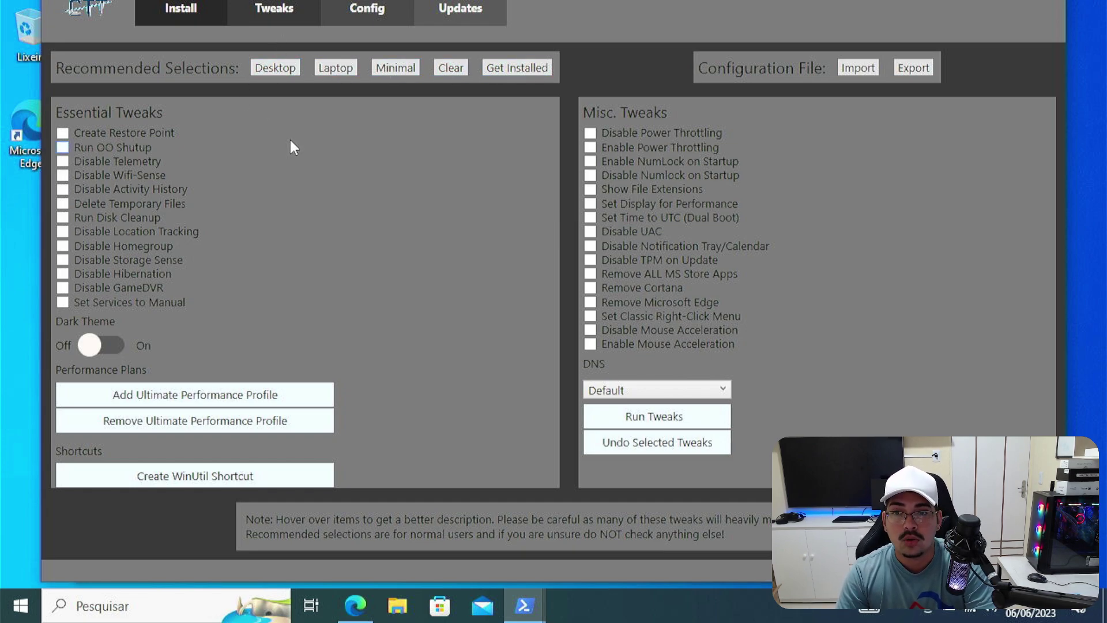
pyautogui.click(276, 70)
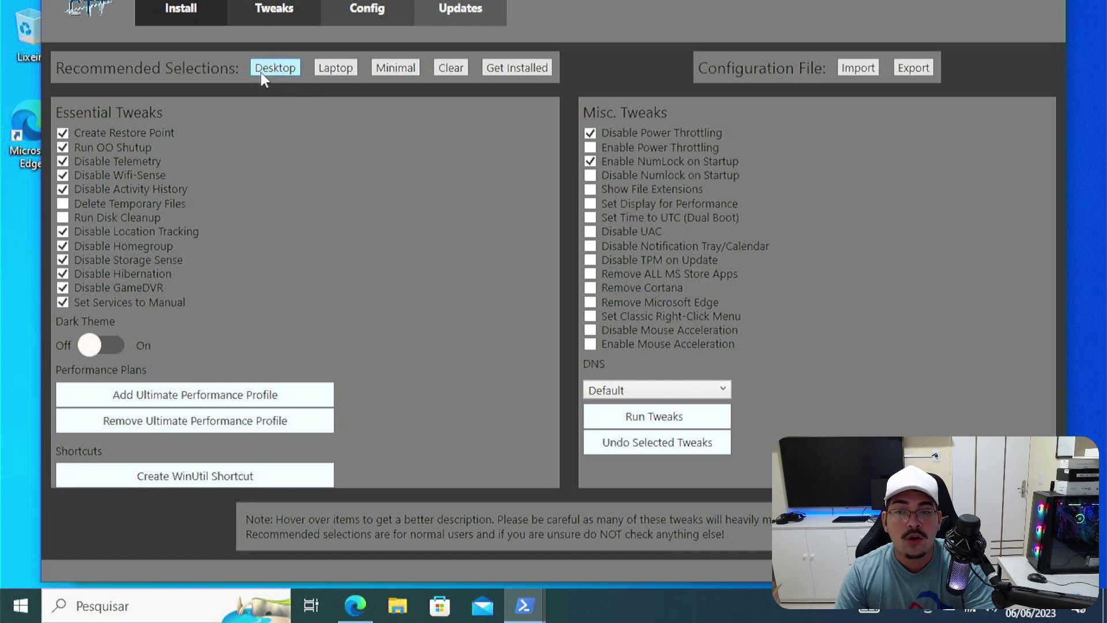
pyautogui.click(64, 132)
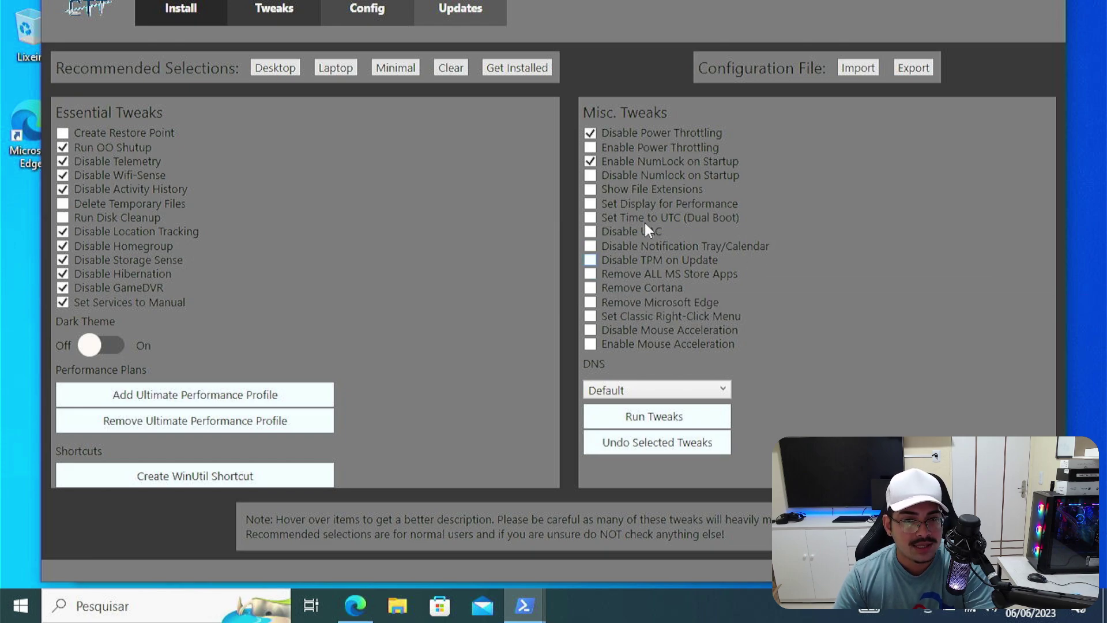
# Select the misc. tweaks Disable Mouse Acceleration, Remove Cortana, Remove ALL MS Store Apps, Disable UAC and Set Display for Performance.
pyautogui.click(591, 330)
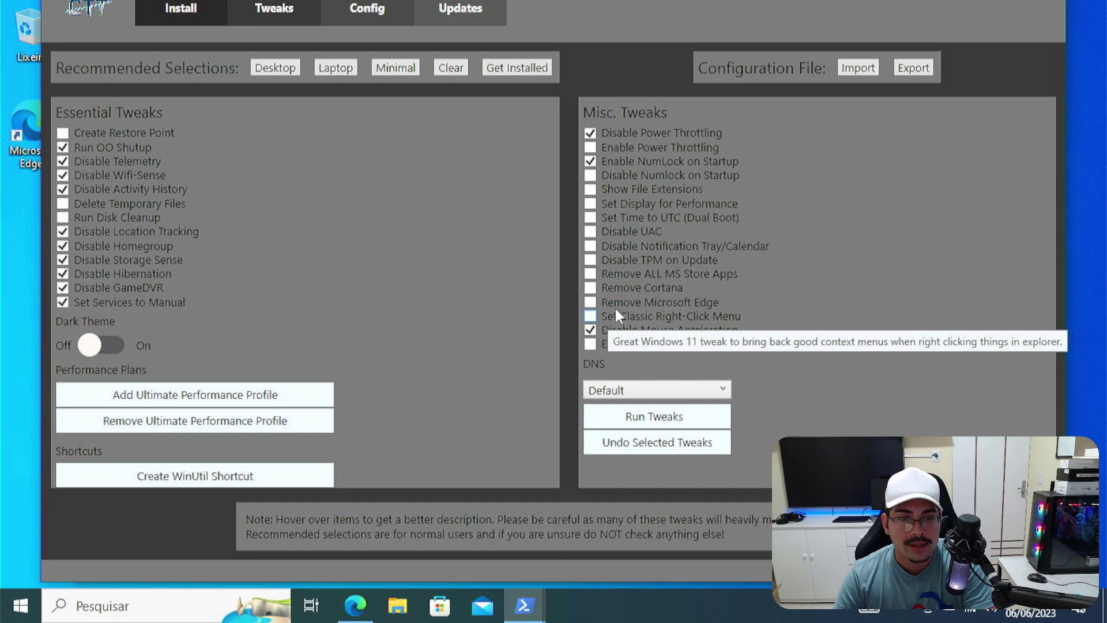
pyautogui.click(591, 285)
pyautogui.click(590, 273)
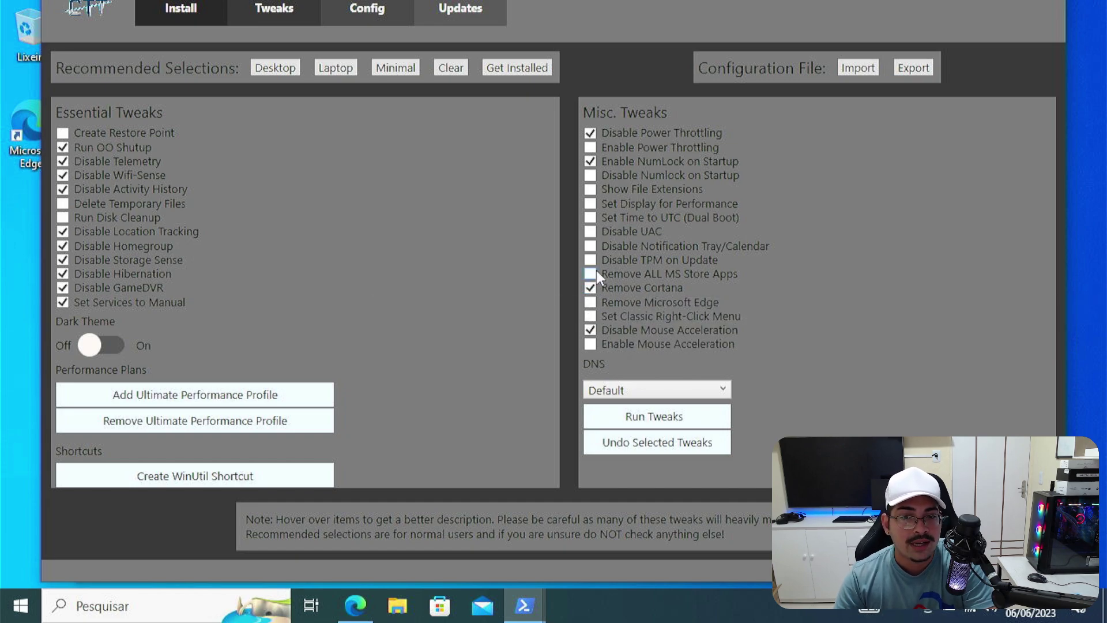
pyautogui.click(21, 606)
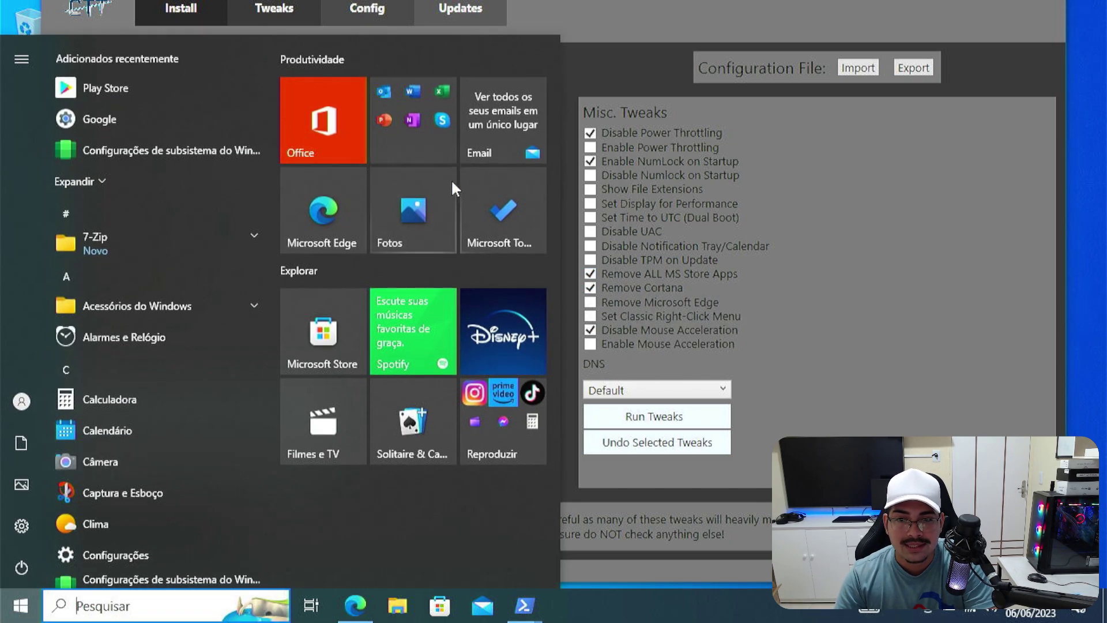
pyautogui.click(4, 616)
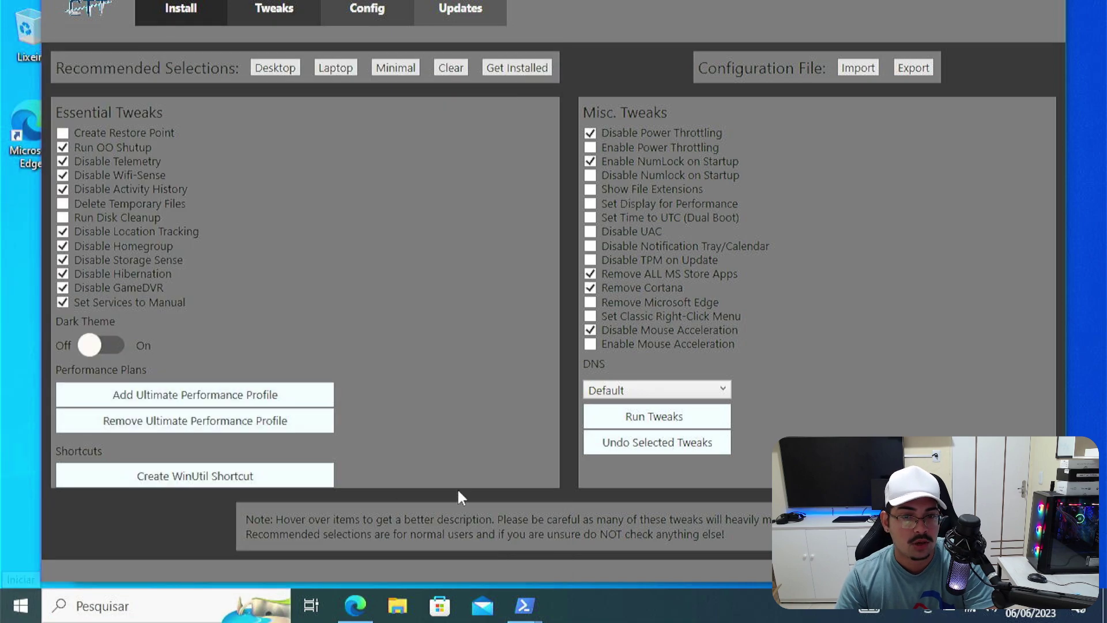
pyautogui.click(622, 231)
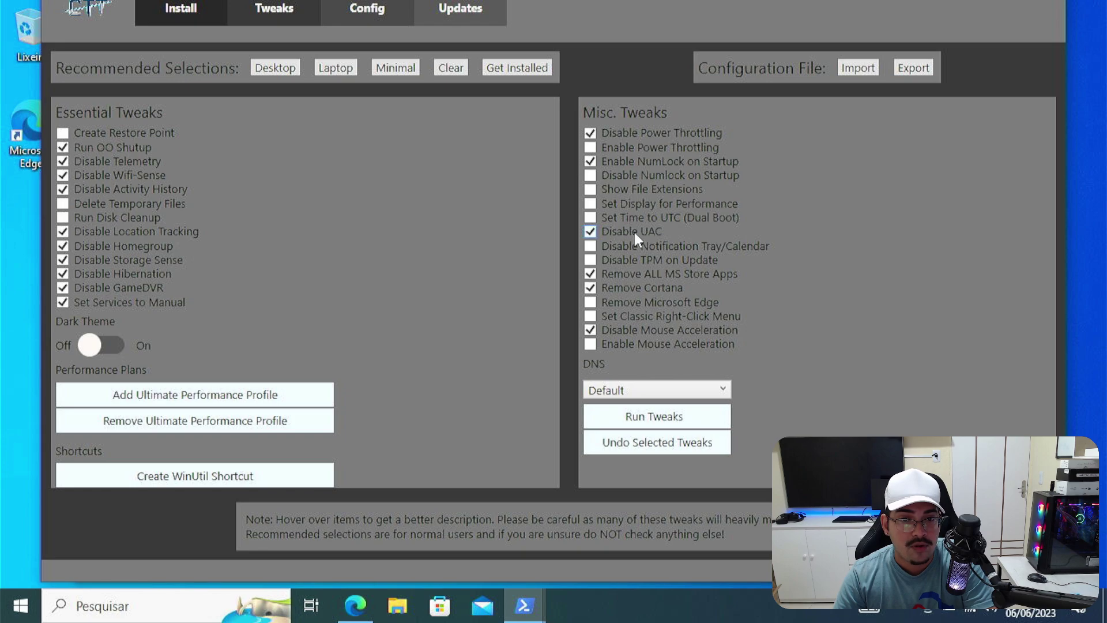
pyautogui.click(611, 202)
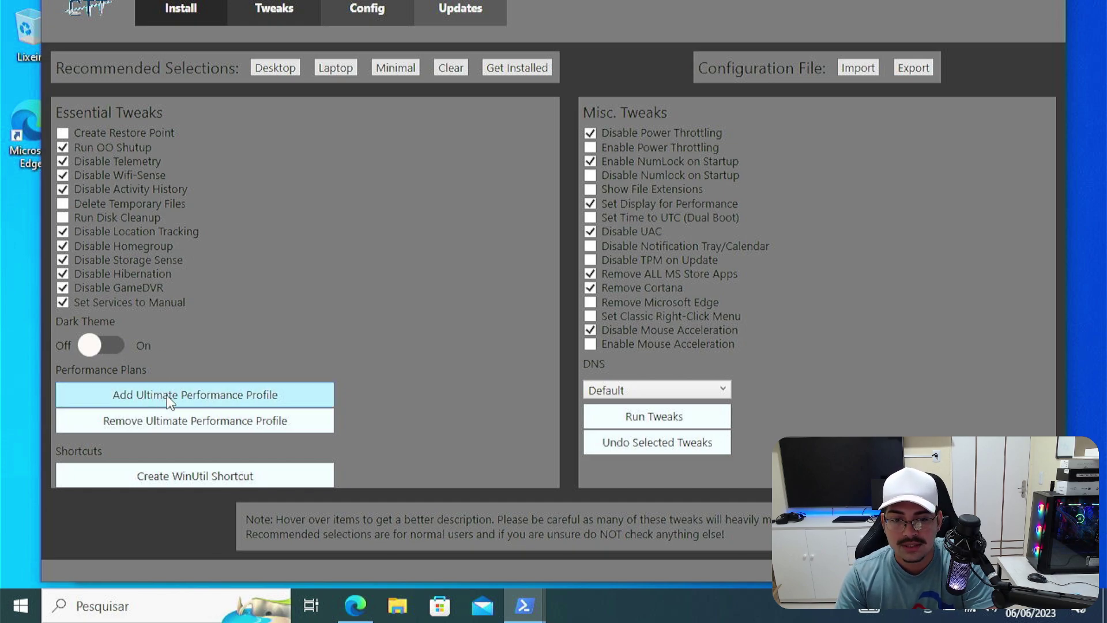
# Set the DNS to Google and run the selected tweaks.
pyautogui.click(617, 396)
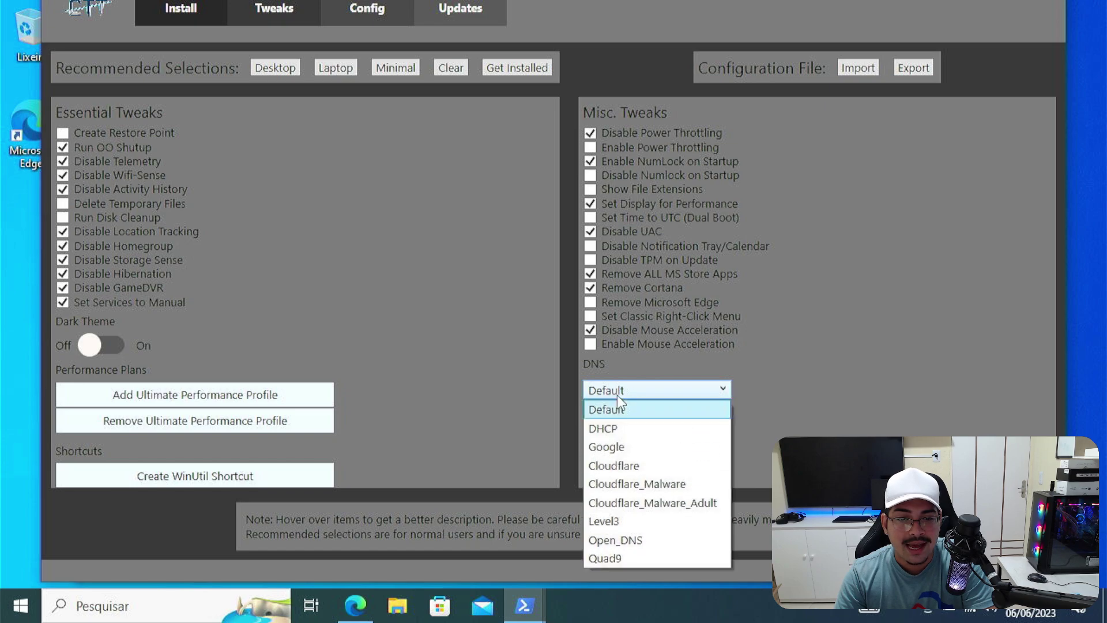
pyautogui.click(606, 447)
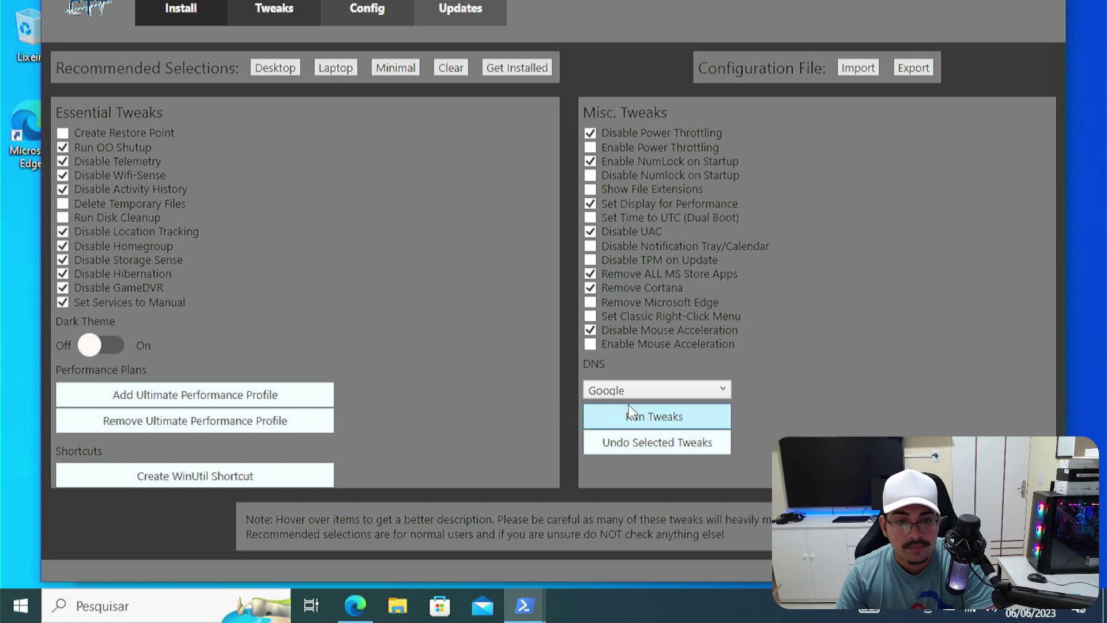
pyautogui.click(633, 413)
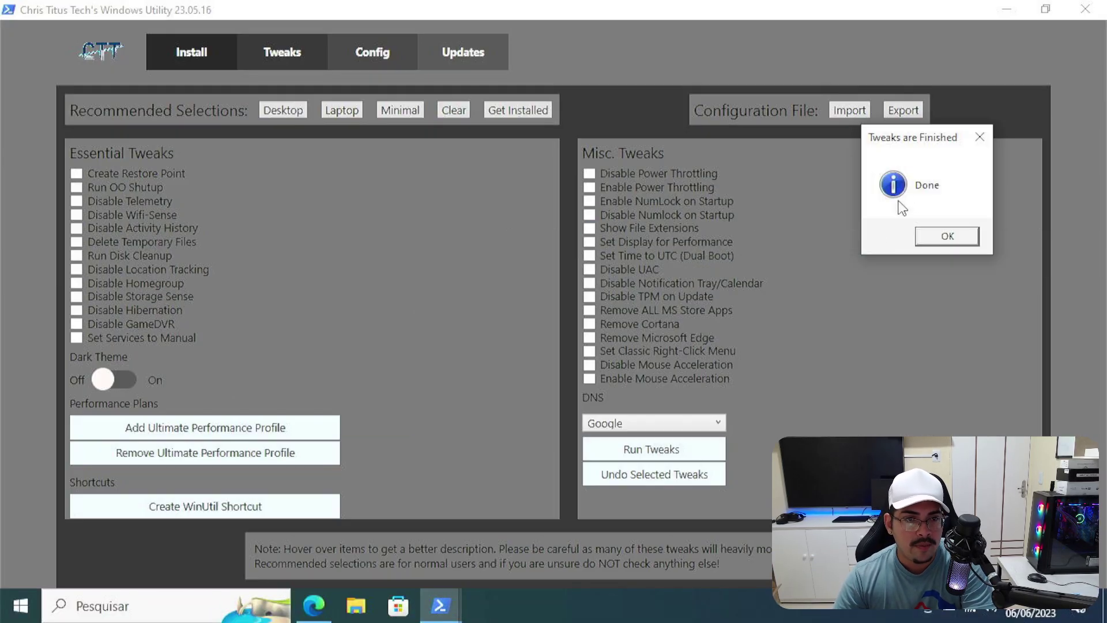
pyautogui.moveTo(903, 141); pyautogui.dragTo(519, 218)
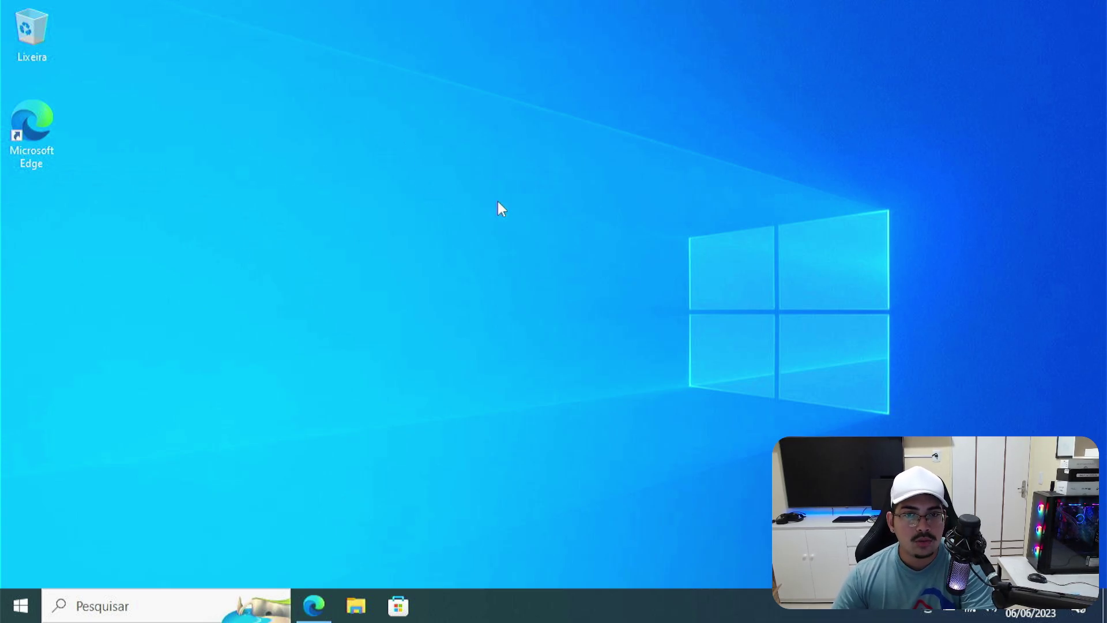
# Check the memory and CPU performance figures in Task Manager before restarting, and close it.
pyautogui.rightClick(545, 618)
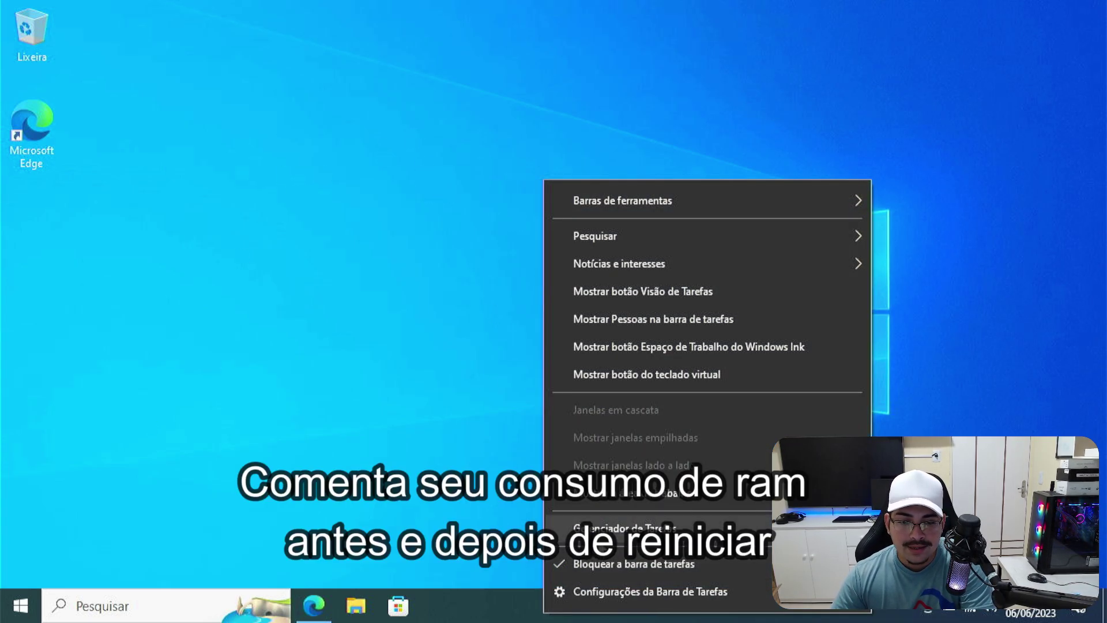
pyautogui.click(580, 528)
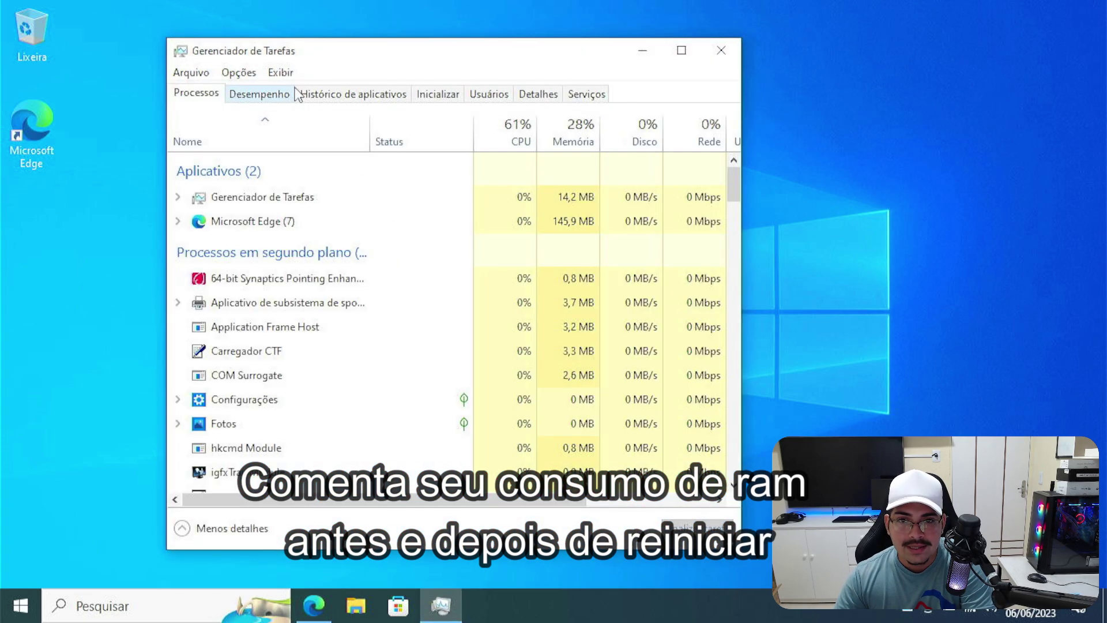
pyautogui.click(287, 96)
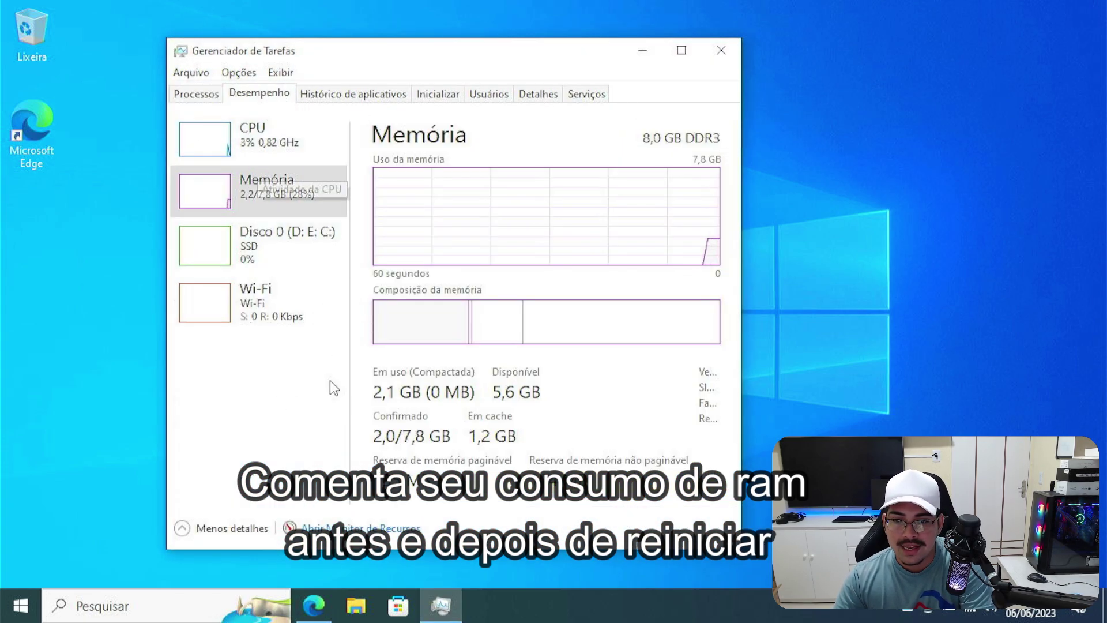
pyautogui.click(299, 140)
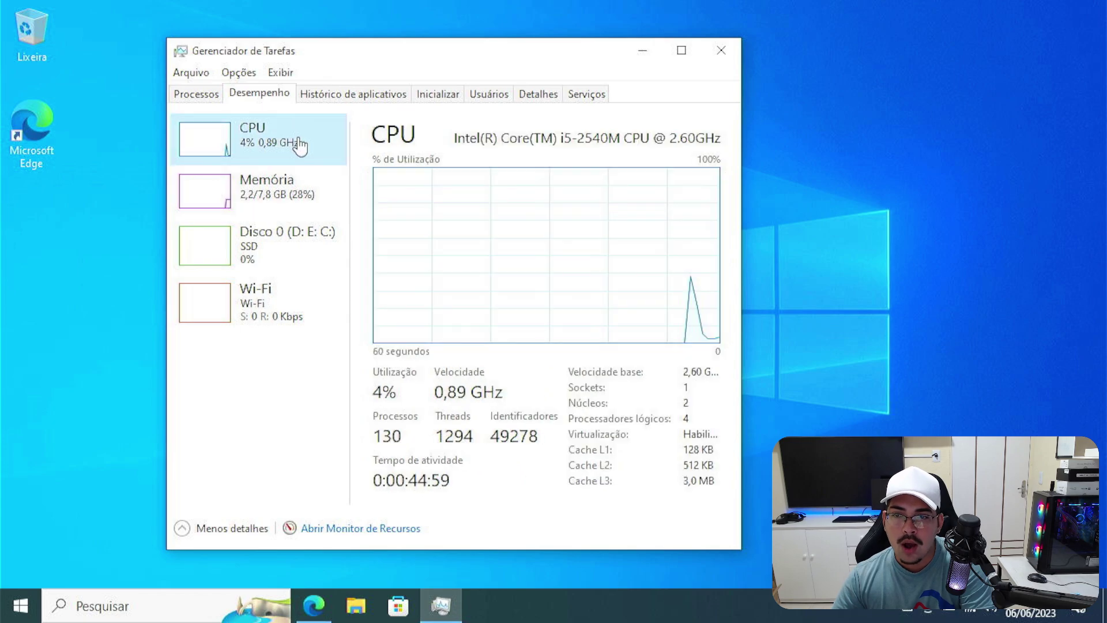
pyautogui.click(275, 199)
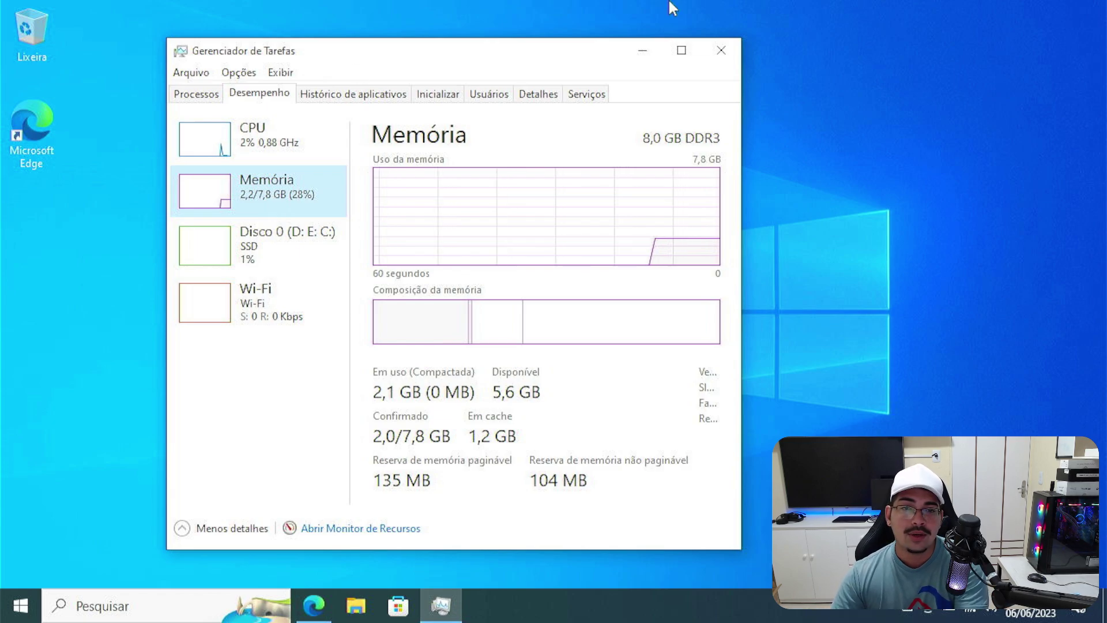
pyautogui.click(722, 51)
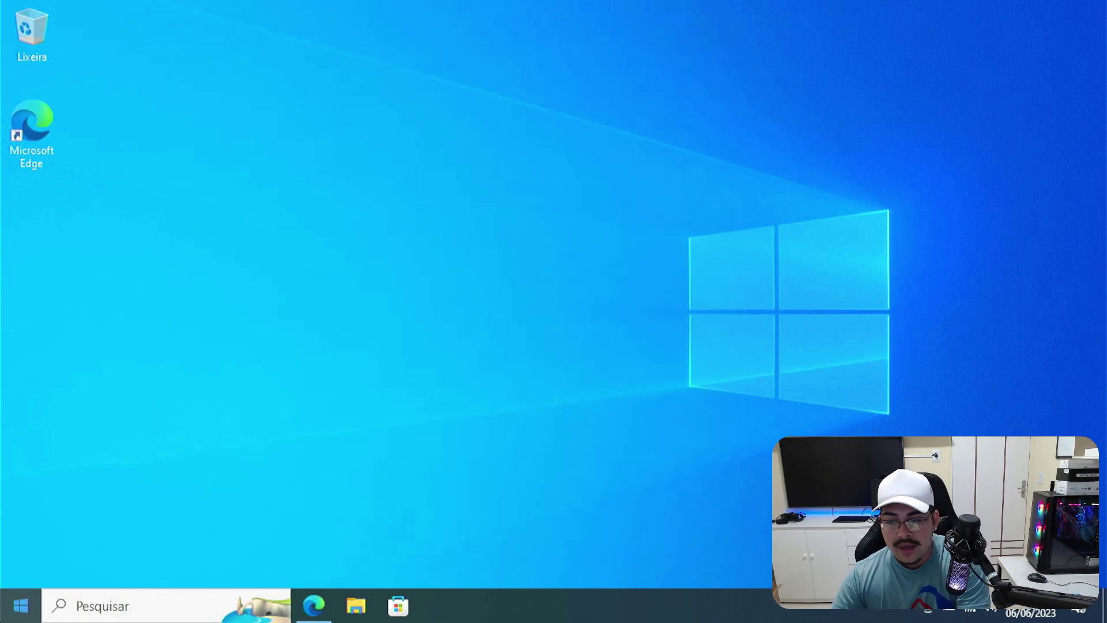
# Restart the computer.
pyautogui.rightClick(20, 605)
pyautogui.moveTo(225, 580)
pyautogui.click(299, 566)
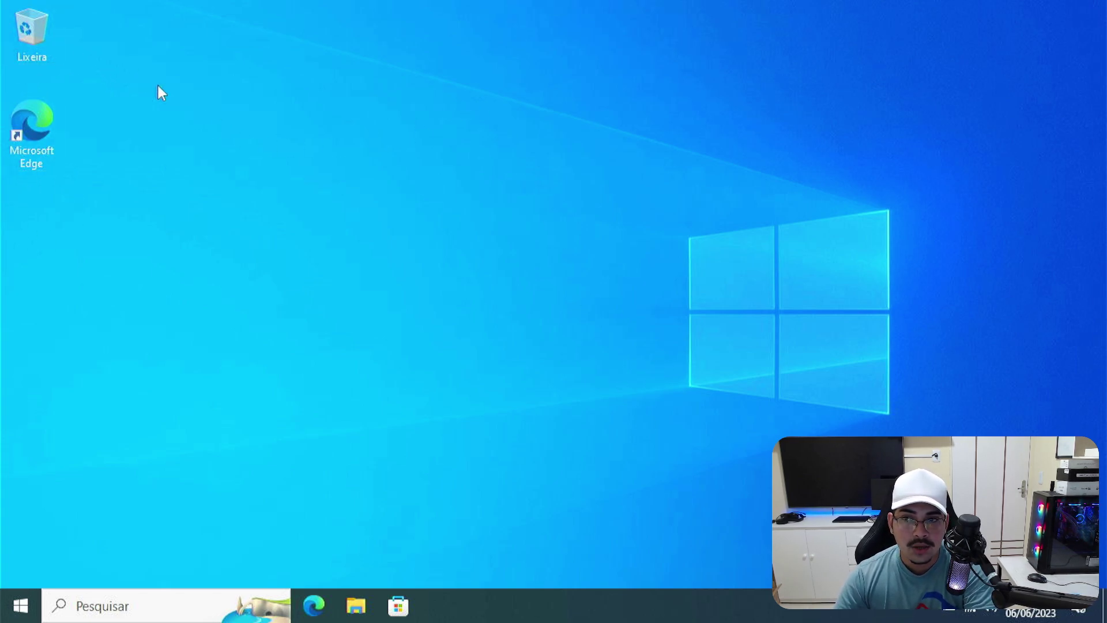
pyautogui.click(356, 606)
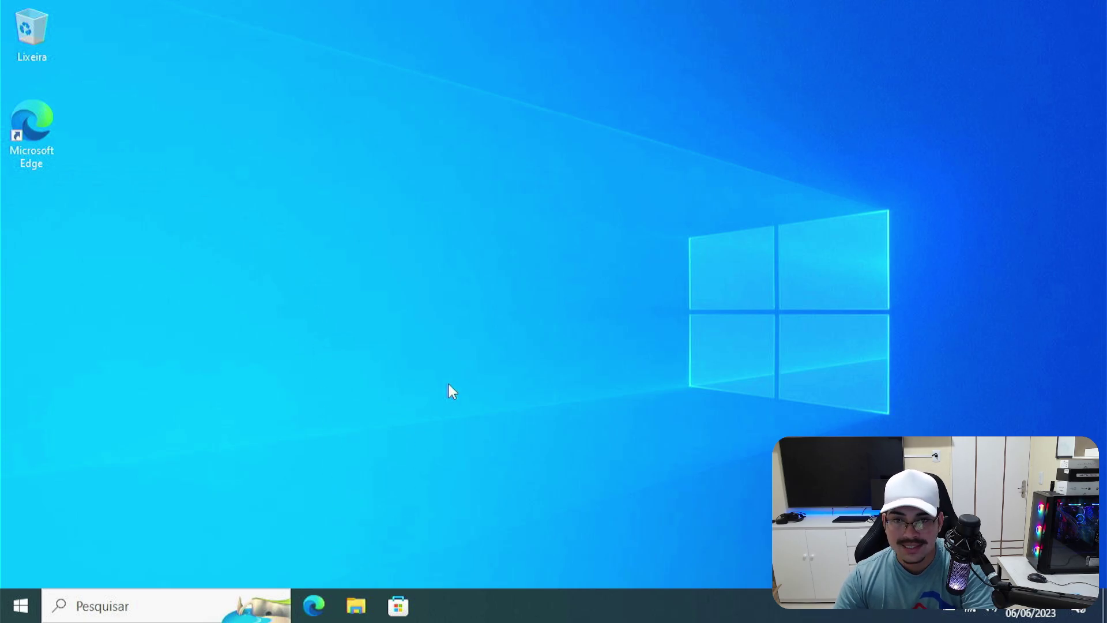
pyautogui.click(882, 56)
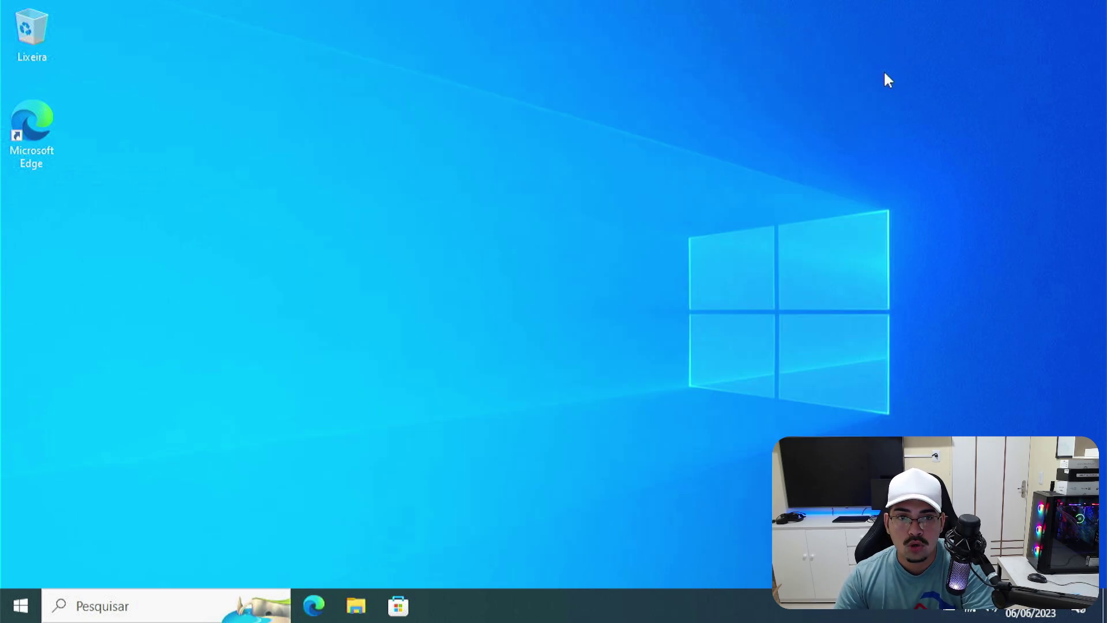
# Check memory usage and the CPU process count in Task Manager after the restart, and close it.
pyautogui.rightClick(599, 611)
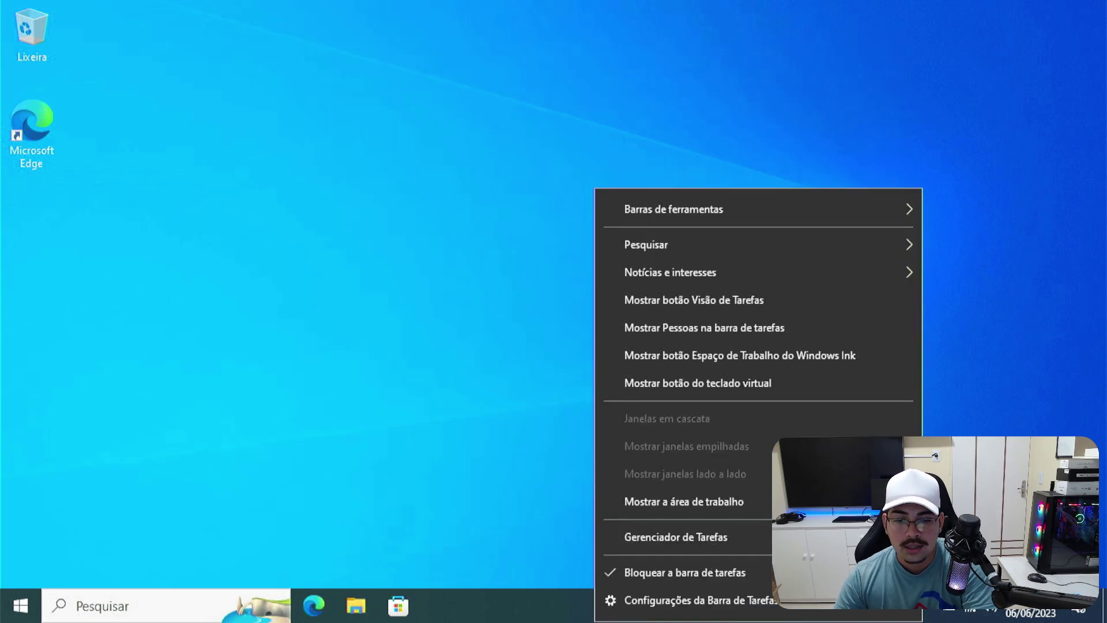
pyautogui.click(665, 535)
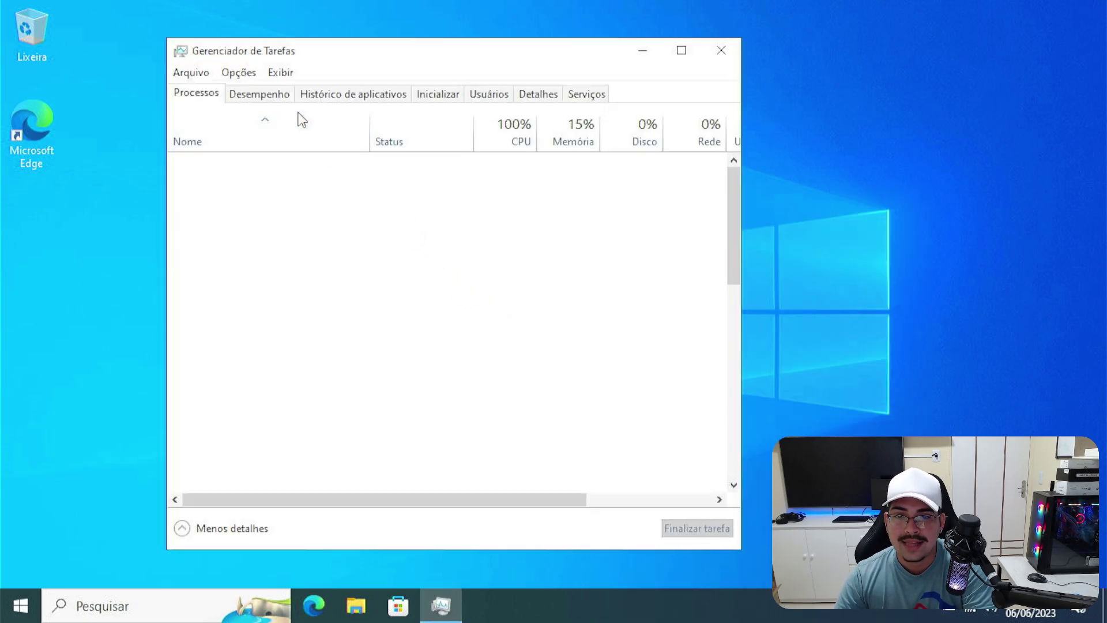
pyautogui.click(260, 94)
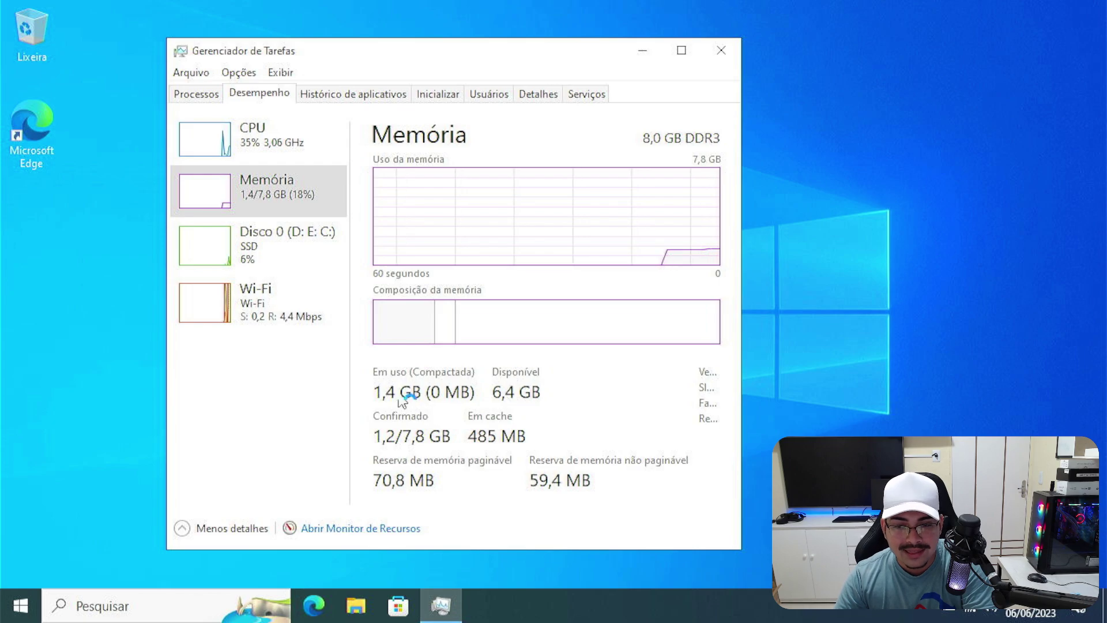
pyautogui.click(270, 140)
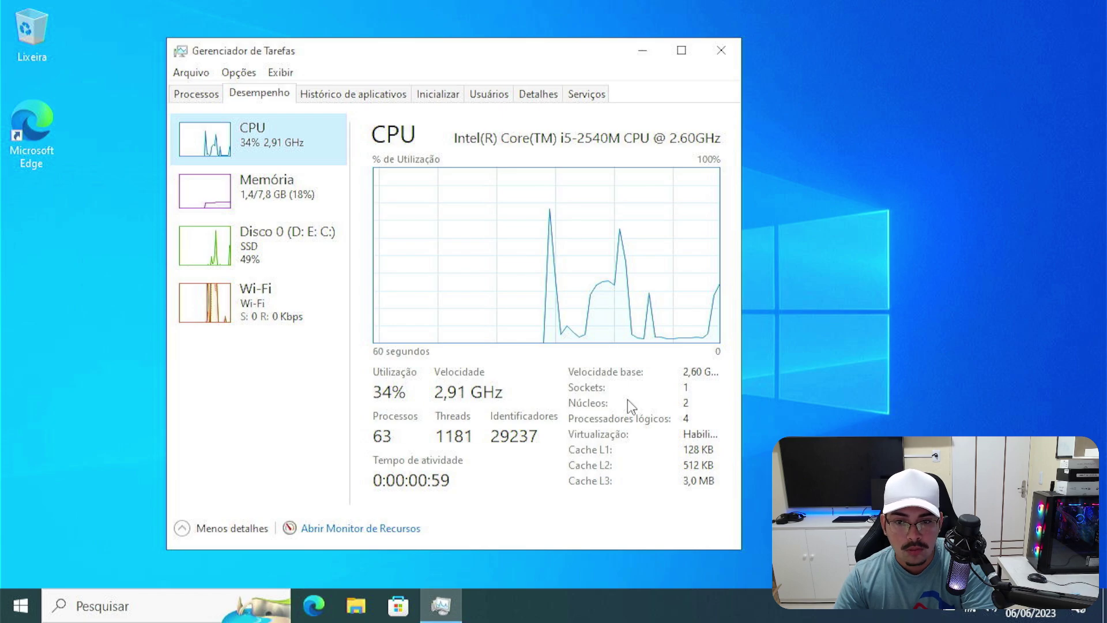
pyautogui.click(241, 209)
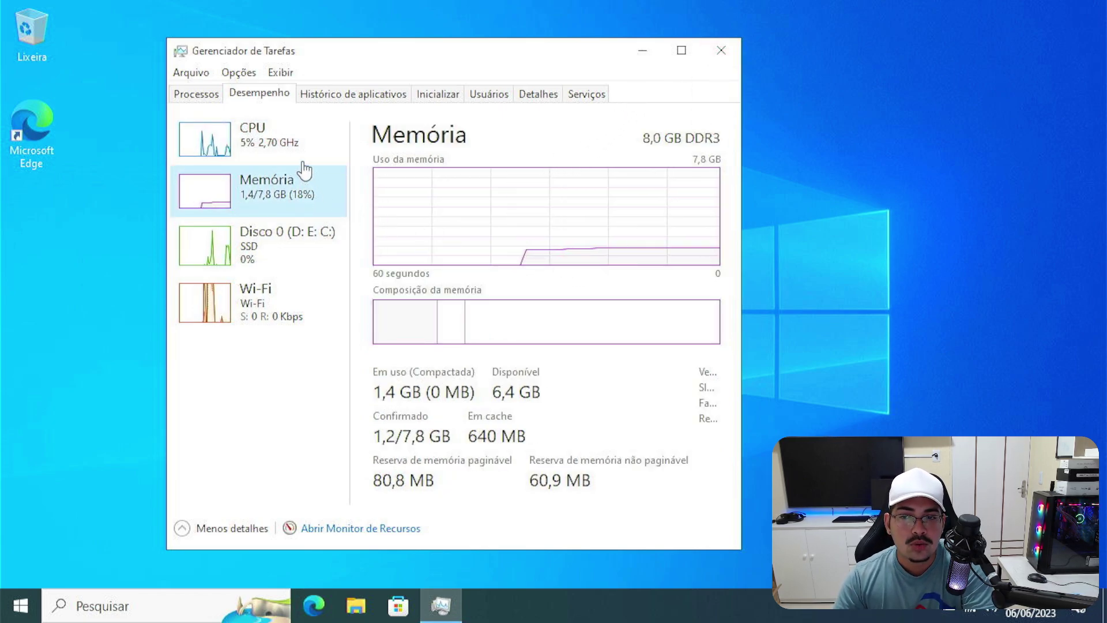
pyautogui.click(287, 155)
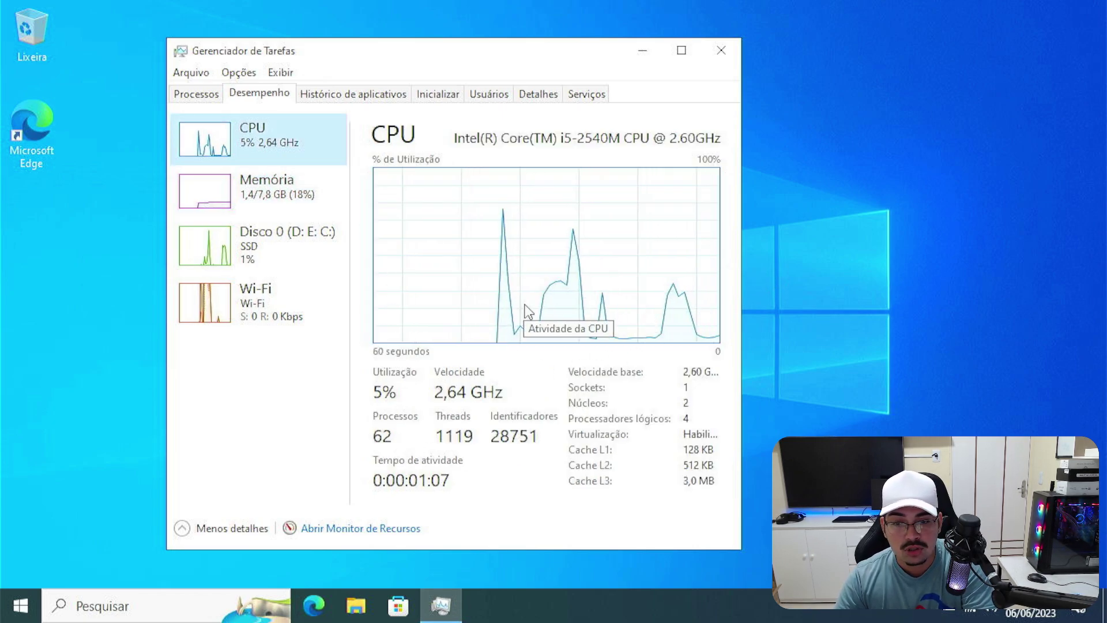
pyautogui.click(721, 50)
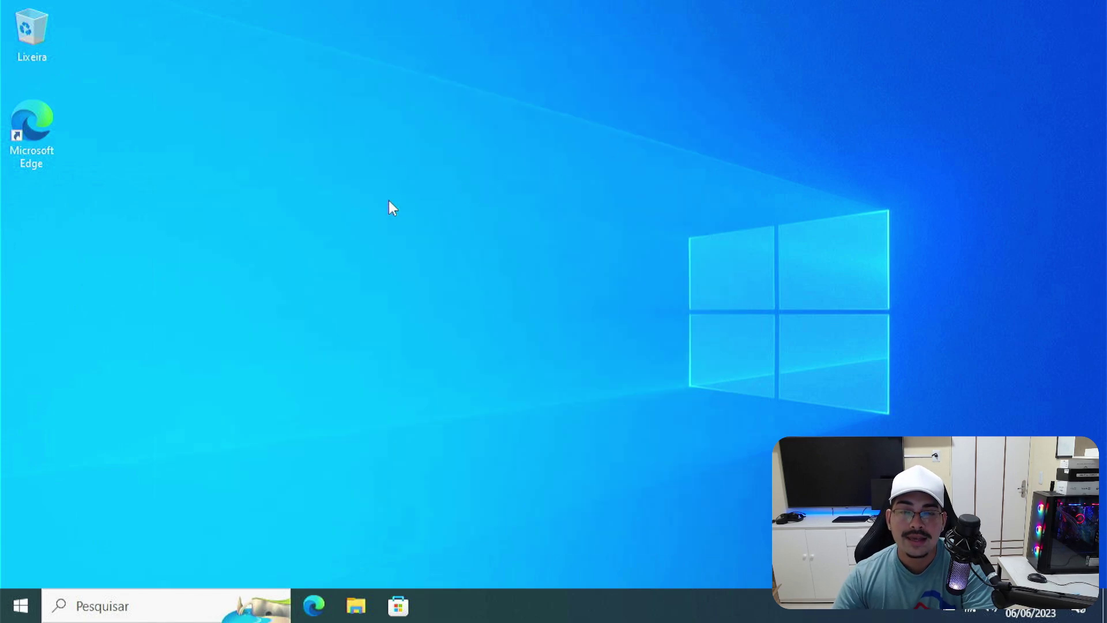